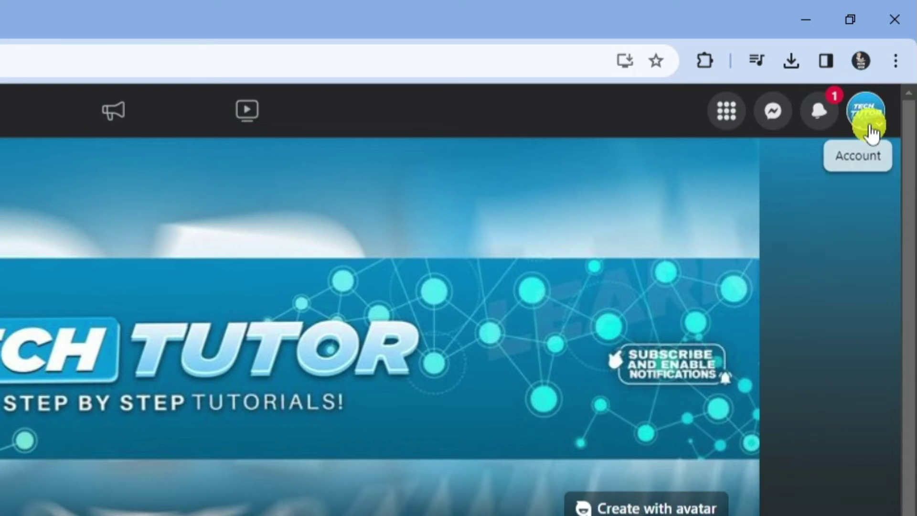
Open Meta Business Suite from the Facebook profile avatar menu
{"action": "left_click", "coordinate": [892, 60]}
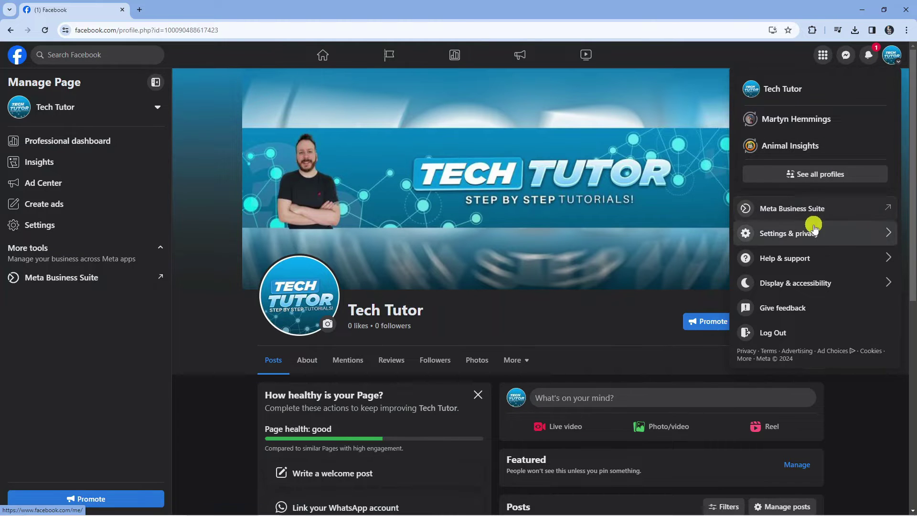
{"action": "left_click", "coordinate": [816, 208]}
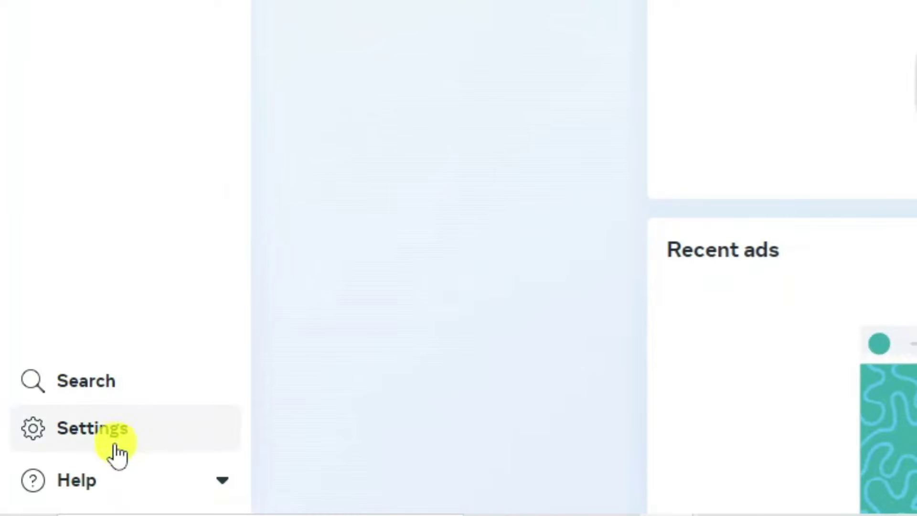
Go to the Techtutoryt People settings page to start a new invitation
{"action": "left_click", "coordinate": [119, 446]}
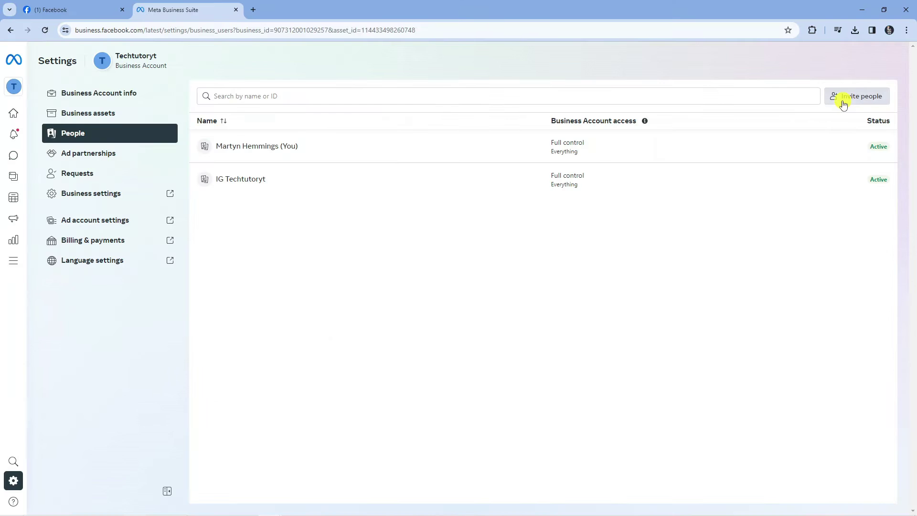
Open Invite people and select the empty field for the invitee's email address
{"action": "left_click", "coordinate": [840, 100]}
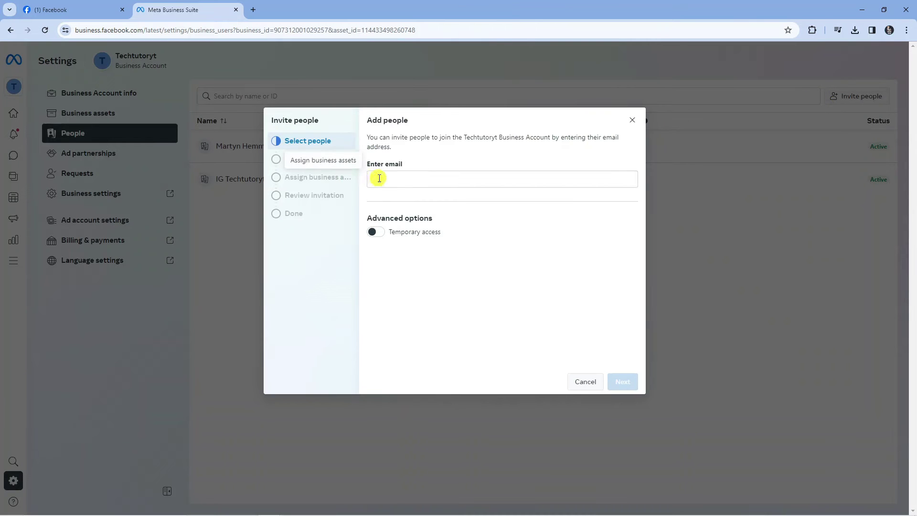
{"action": "left_click", "coordinate": [412, 177]}
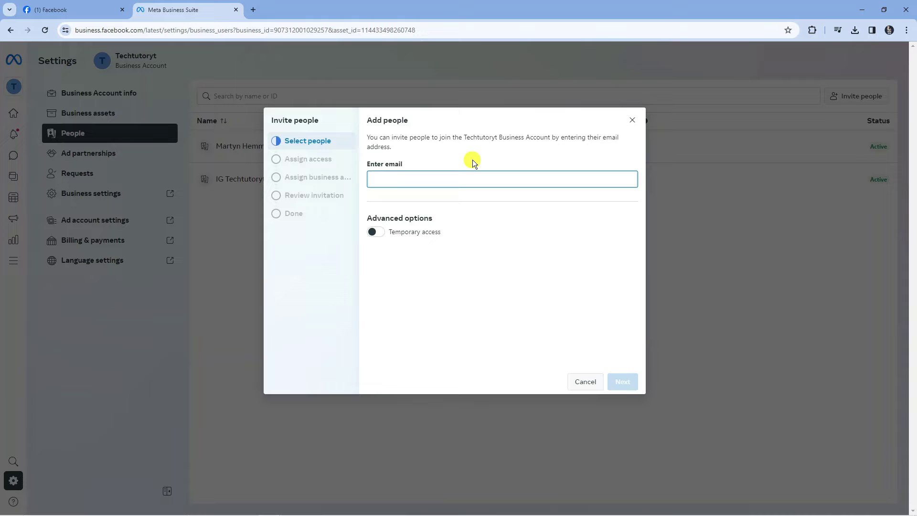
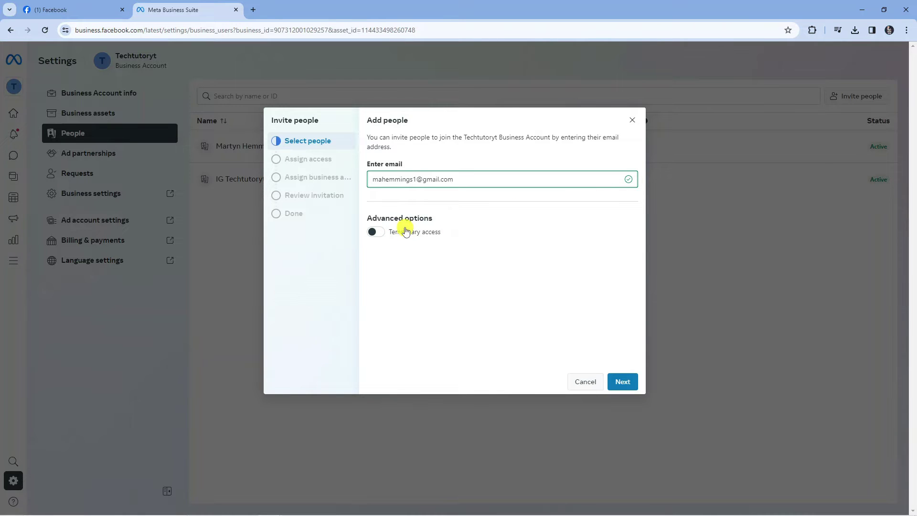
Grant Manage access for Everything under Full control, then continue to business assets
{"action": "left_click", "coordinate": [623, 380]}
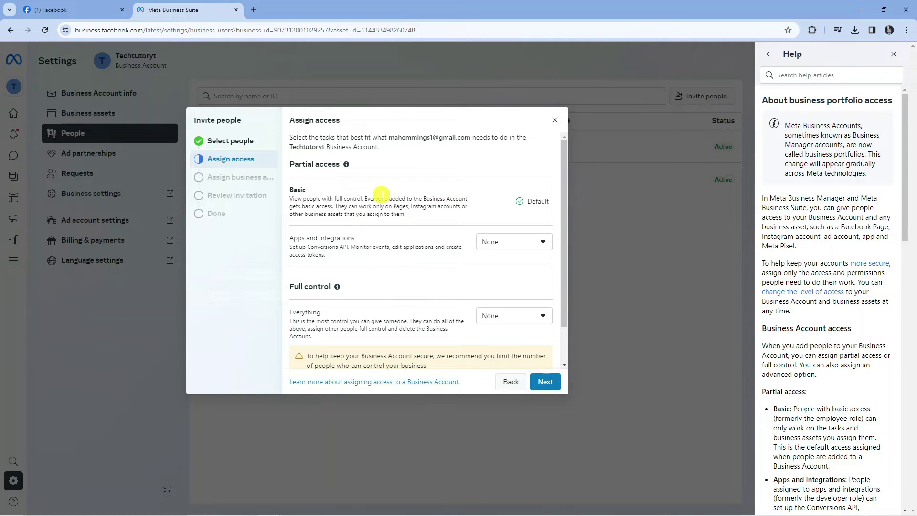
{"action": "left_click", "coordinate": [528, 247]}
{"action": "left_click", "coordinate": [510, 241]}
{"action": "left_click", "coordinate": [517, 242]}
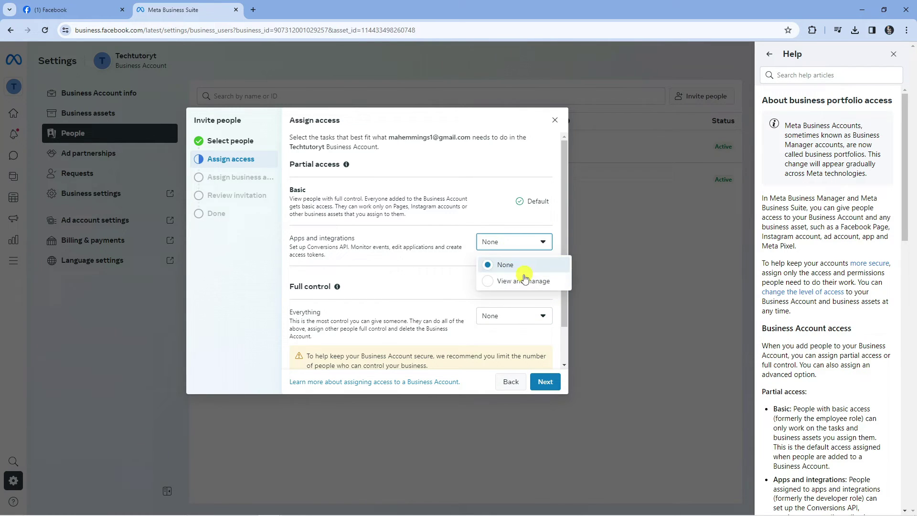
{"action": "left_click", "coordinate": [513, 317]}
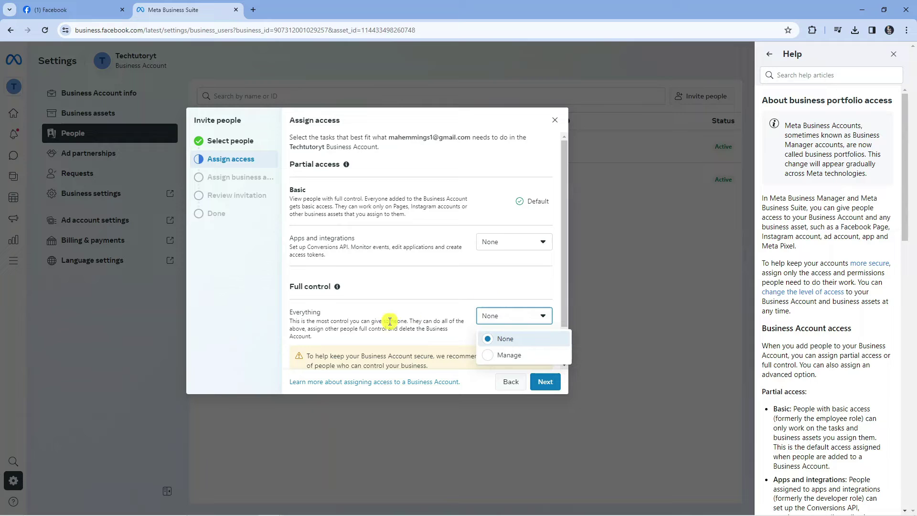
{"action": "left_click", "coordinate": [507, 356]}
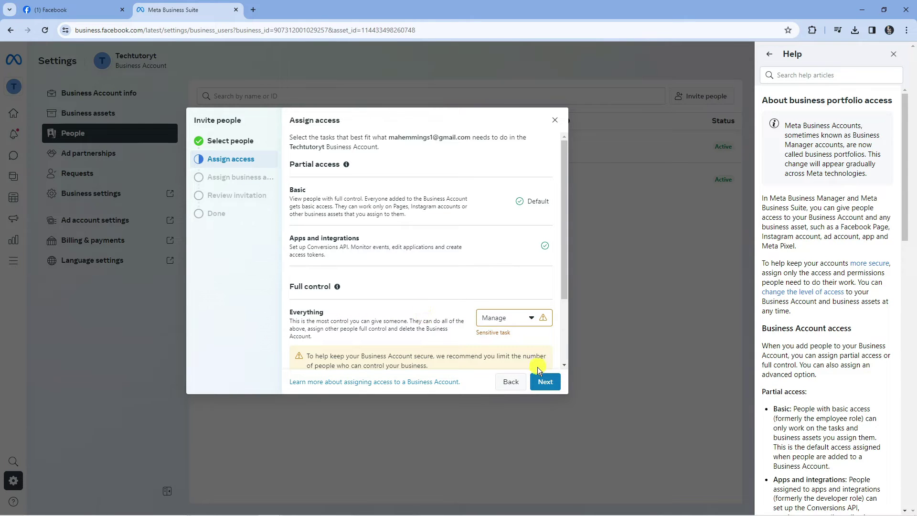
{"action": "left_click", "coordinate": [545, 383]}
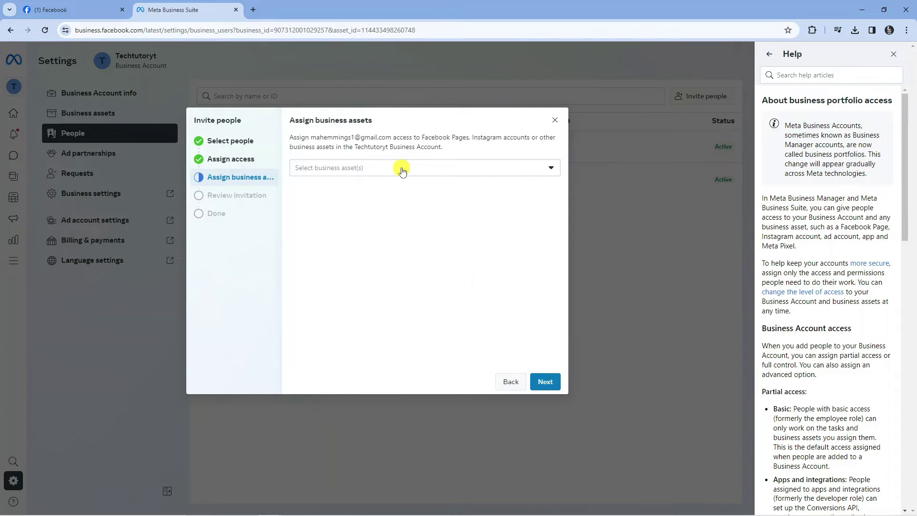
Select the techtutoryt Instagram account and review its task permissions, enabling none
{"action": "left_click", "coordinate": [446, 174]}
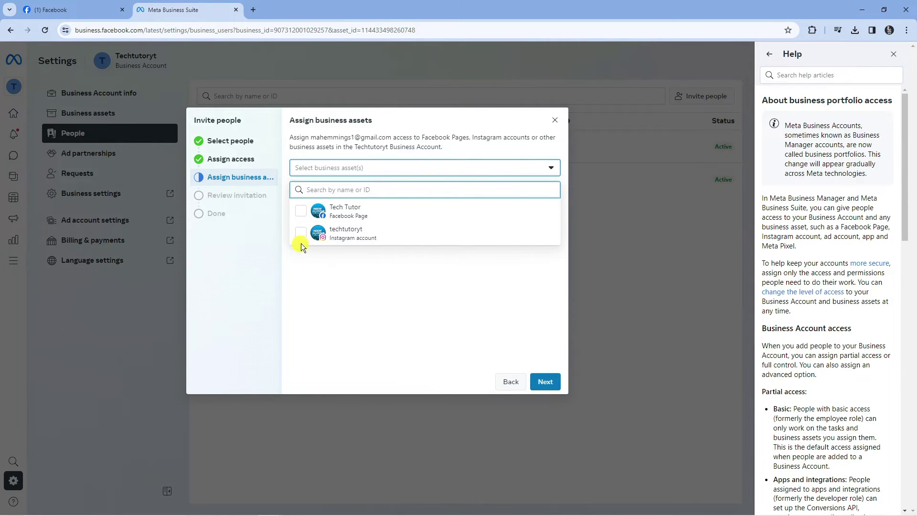
{"action": "left_click", "coordinate": [329, 234]}
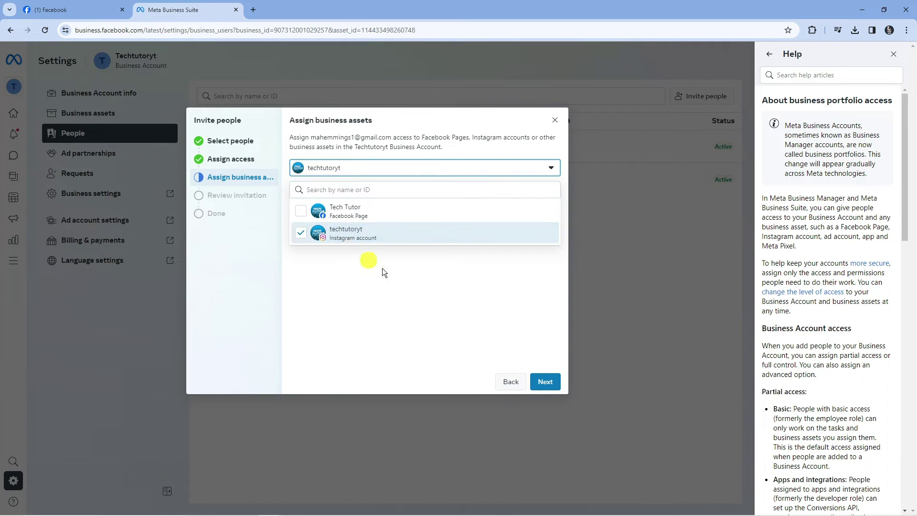
{"action": "left_click", "coordinate": [468, 297]}
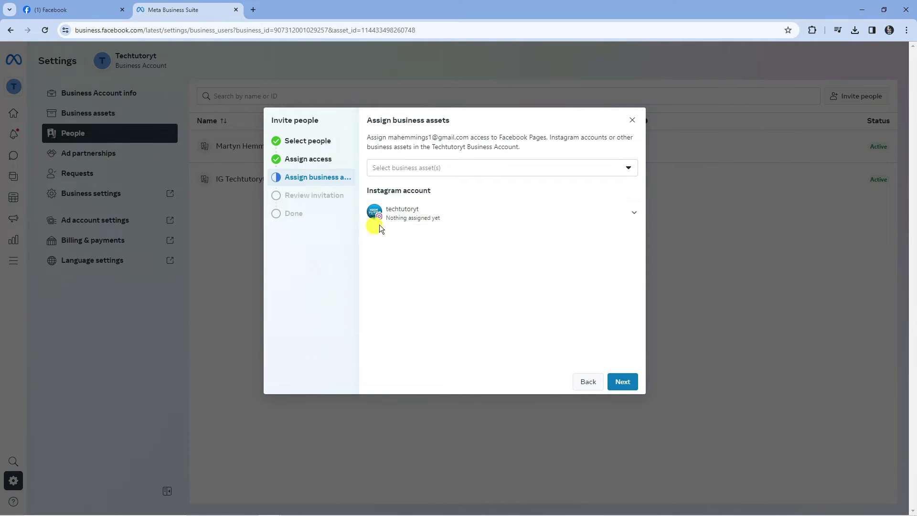
{"action": "left_click", "coordinate": [450, 213]}
{"action": "left_click_drag", "start_coordinate": [385, 261], "coordinate": [434, 258]}
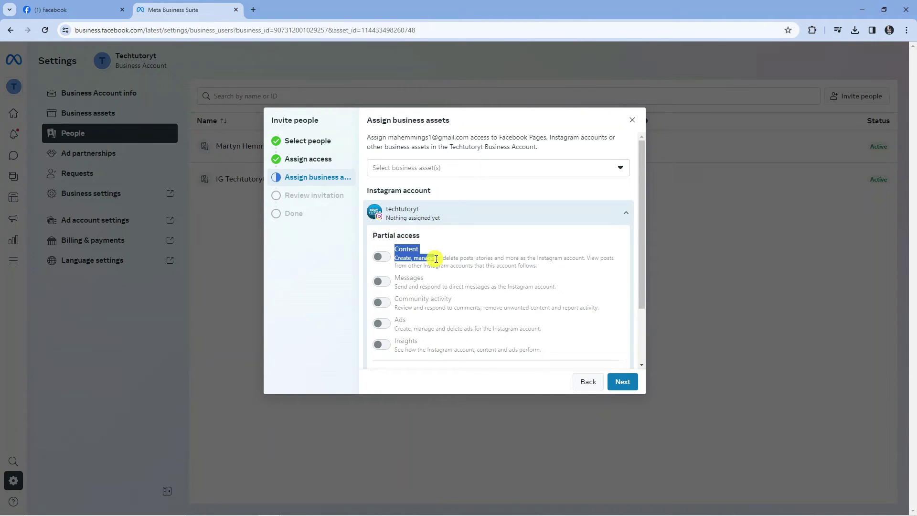
{"action": "scroll", "coordinate": [401, 301], "scroll_direction": "down", "scroll_amount": 2}
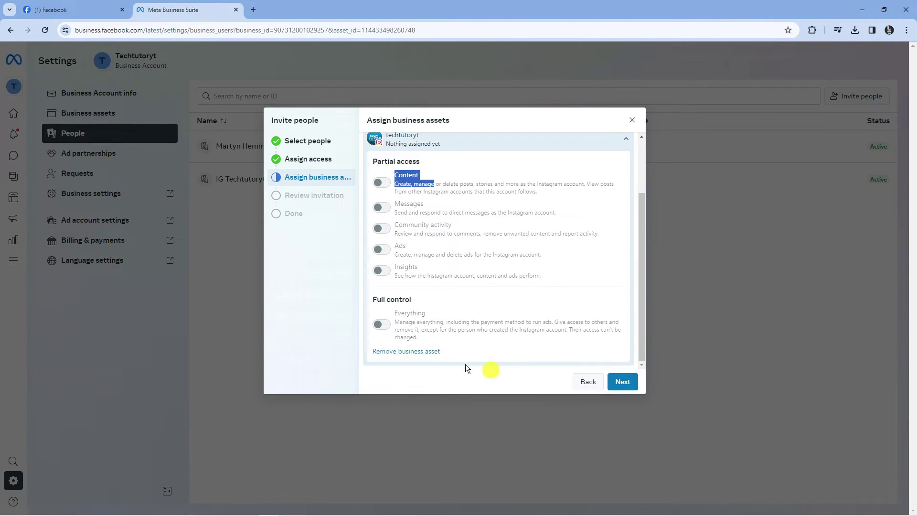
{"action": "left_click", "coordinate": [453, 379]}
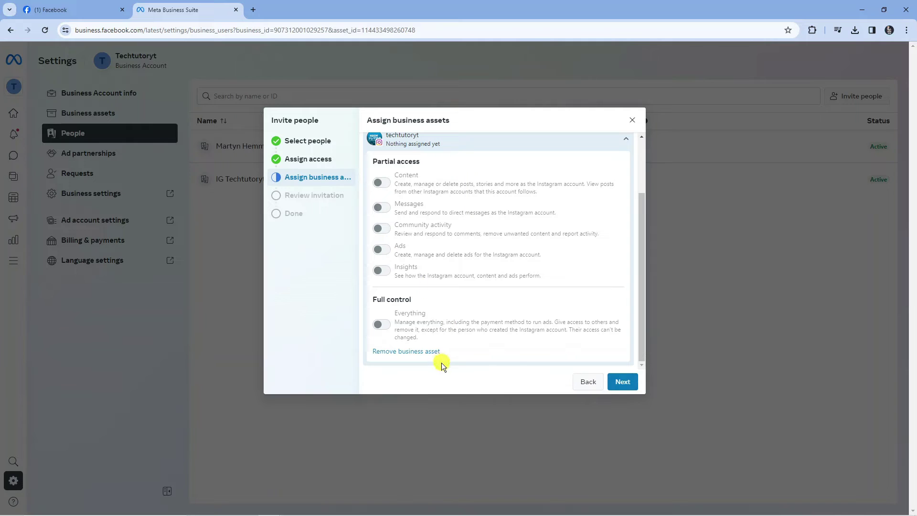
{"action": "scroll", "coordinate": [434, 233], "scroll_direction": "up", "scroll_amount": 2}
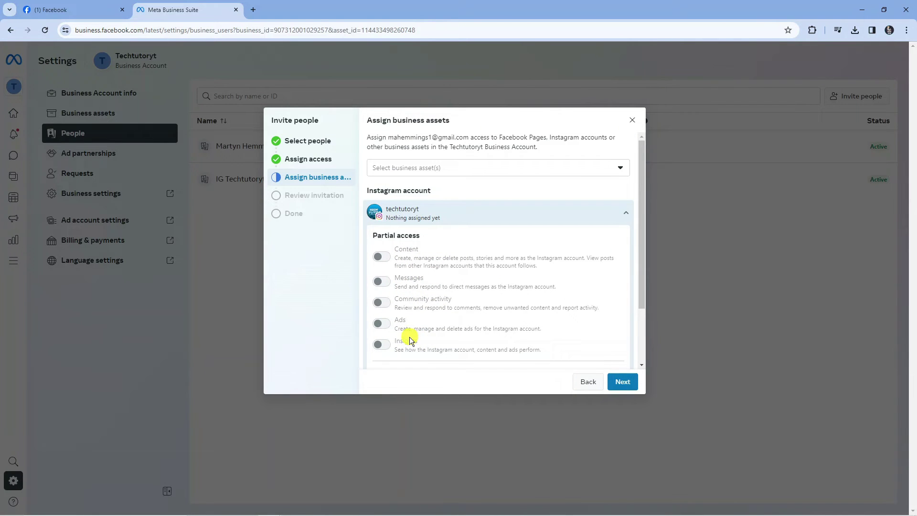
{"action": "scroll", "coordinate": [456, 319], "scroll_direction": "down", "scroll_amount": 1}
{"action": "scroll", "coordinate": [503, 357], "scroll_direction": "down", "scroll_amount": 1}
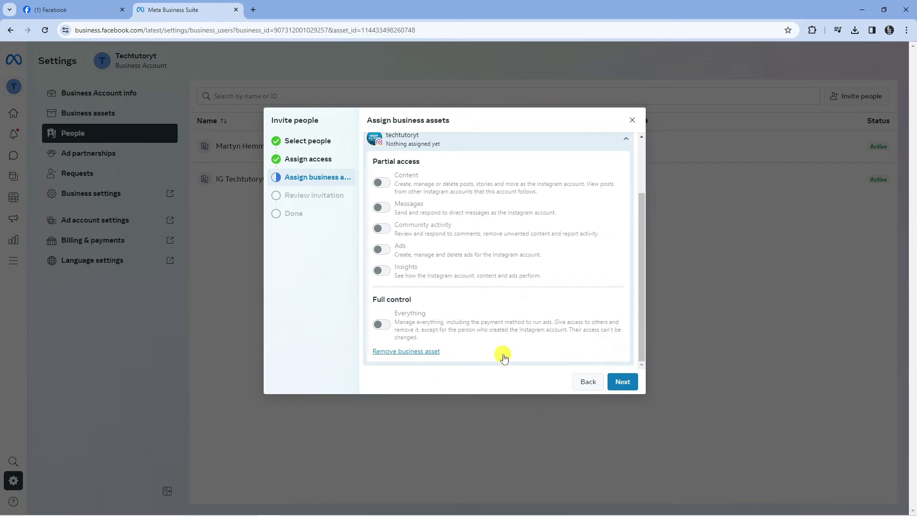
Continue past asset assignment, accepting that techtutoryt has no tasks assigned
{"action": "left_click", "coordinate": [622, 381]}
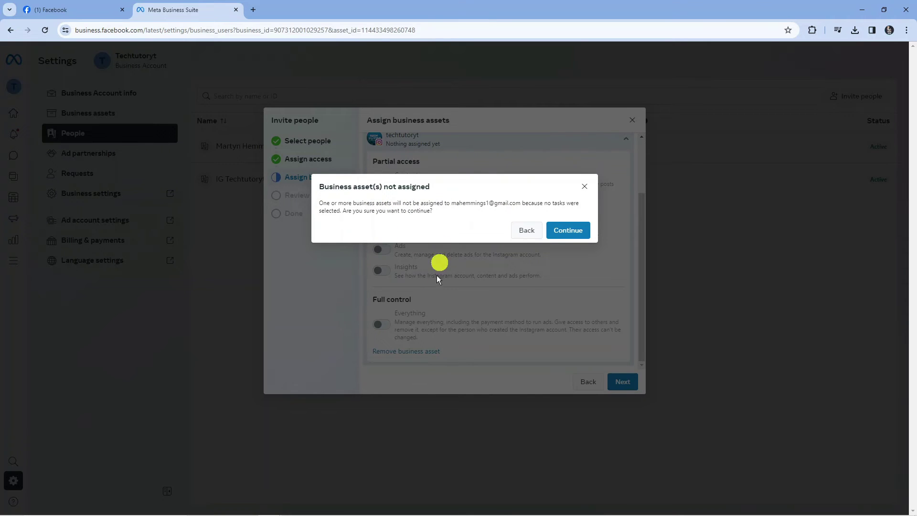
{"action": "left_click", "coordinate": [572, 228]}
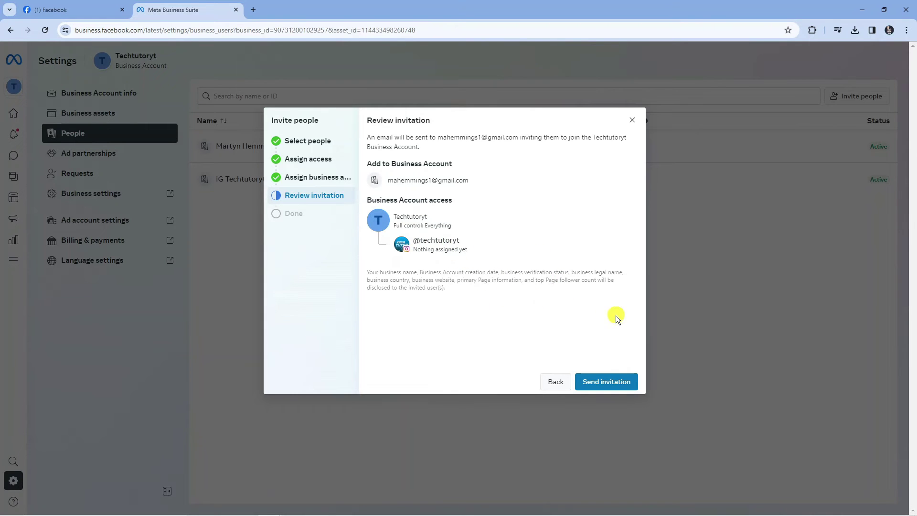
Send the full-control invitation that includes the techtutoryt Instagram account
{"action": "left_click", "coordinate": [602, 381]}
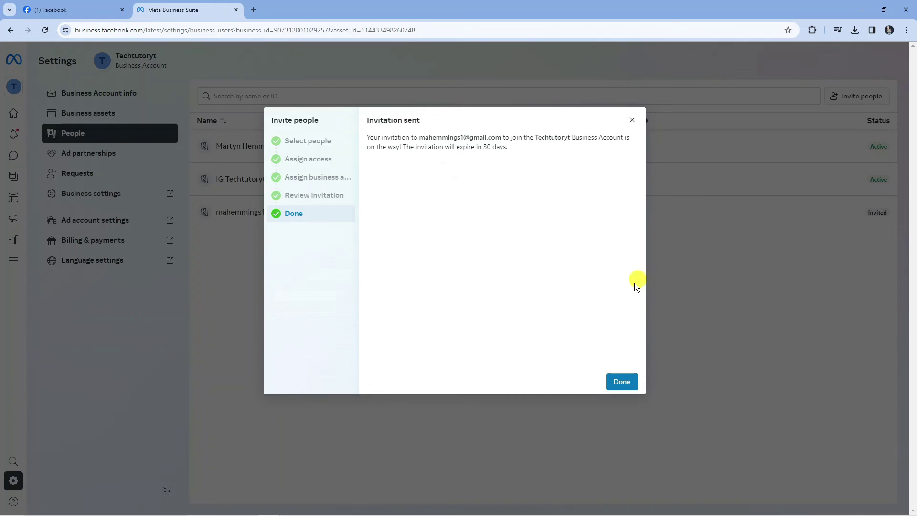
{"action": "left_click", "coordinate": [622, 381]}
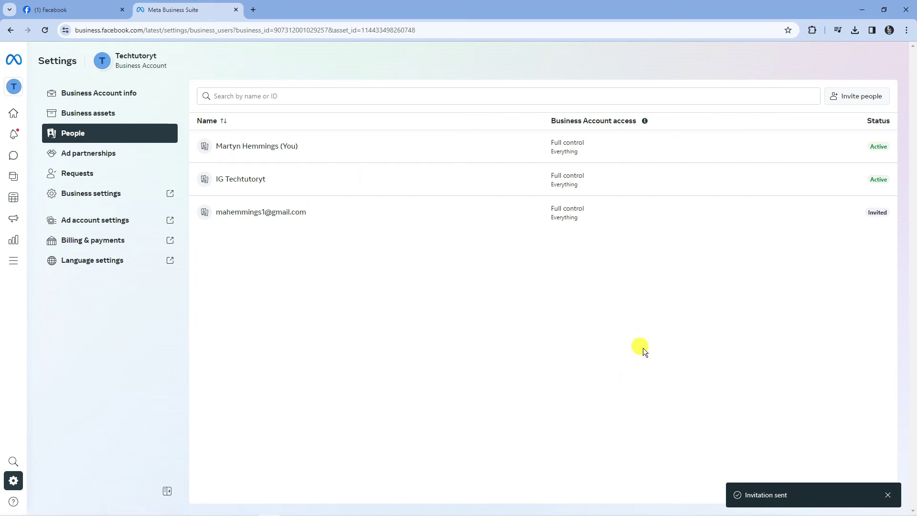